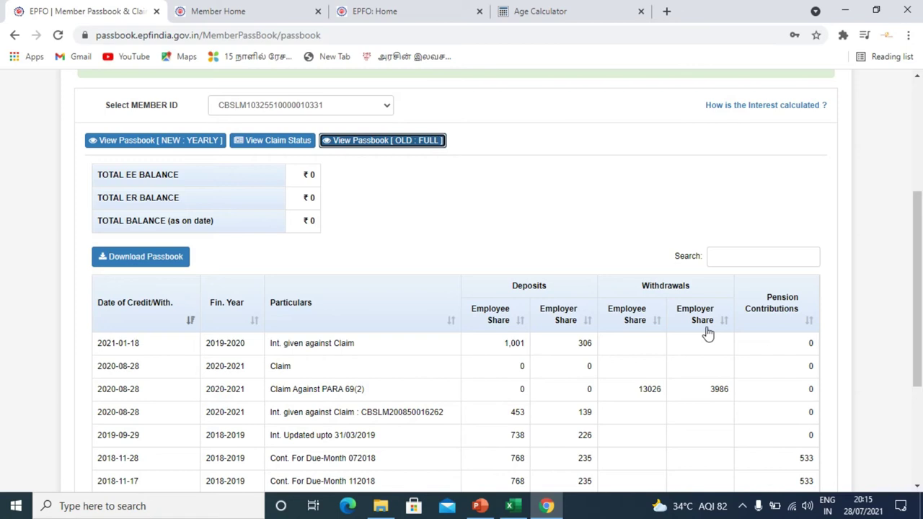
# Step: Check the length of service in the Age Calculator result, including its years, months and days line, and open the EPFO service details page
pyautogui.hotkey('ctrl', '4')
pyautogui.moveTo(88, 216); pyautogui.dragTo(310, 224)
pyautogui.click(386, 225)
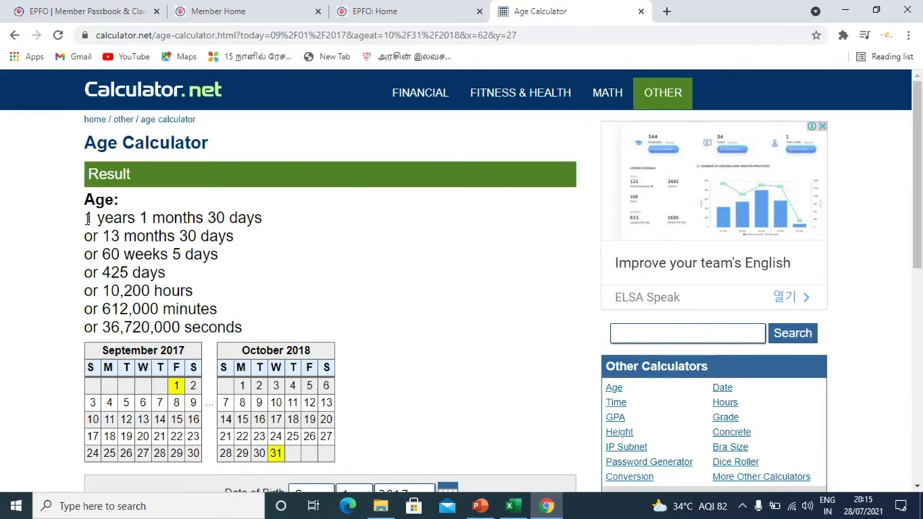
pyautogui.moveTo(88, 219); pyautogui.dragTo(272, 222)
pyautogui.hotkey('ctrl', '3')
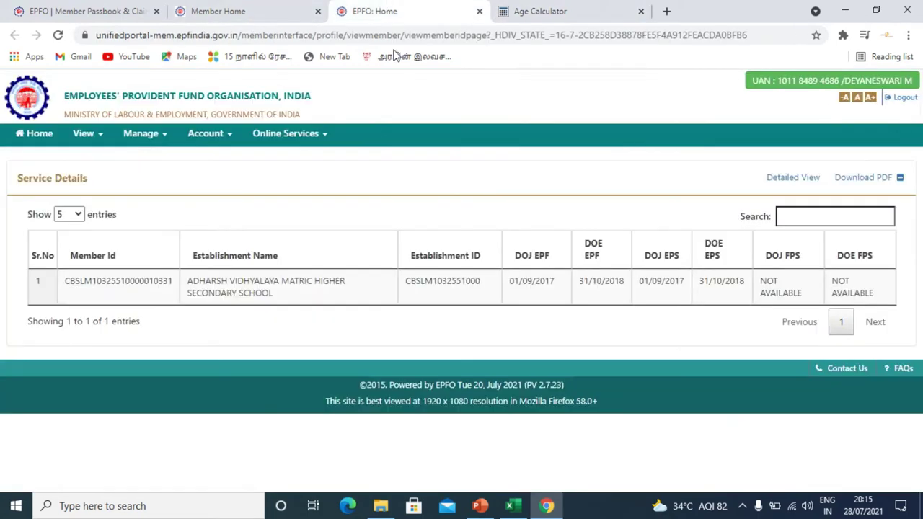
# Step: Return to the member passbook and review the full transaction table down to its grand total row
pyautogui.hotkey('ctrl', '1')
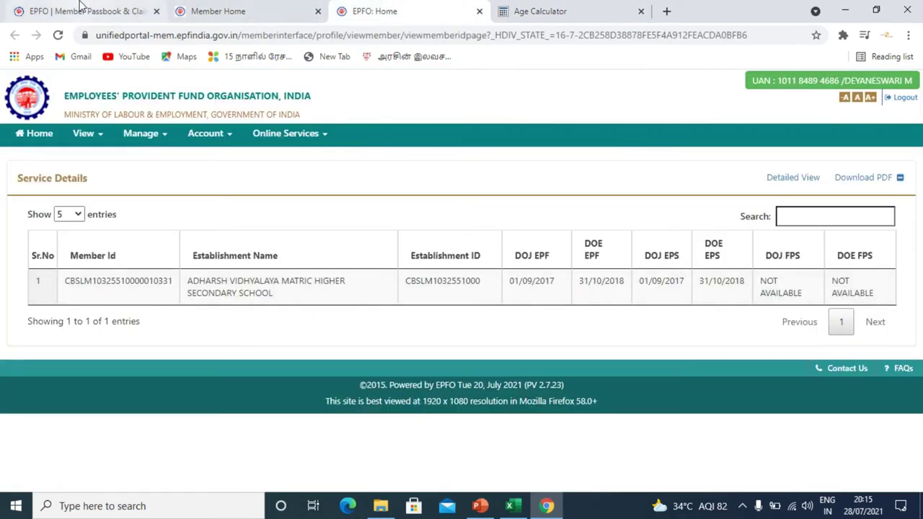
pyautogui.scroll(-5, 354, 354)
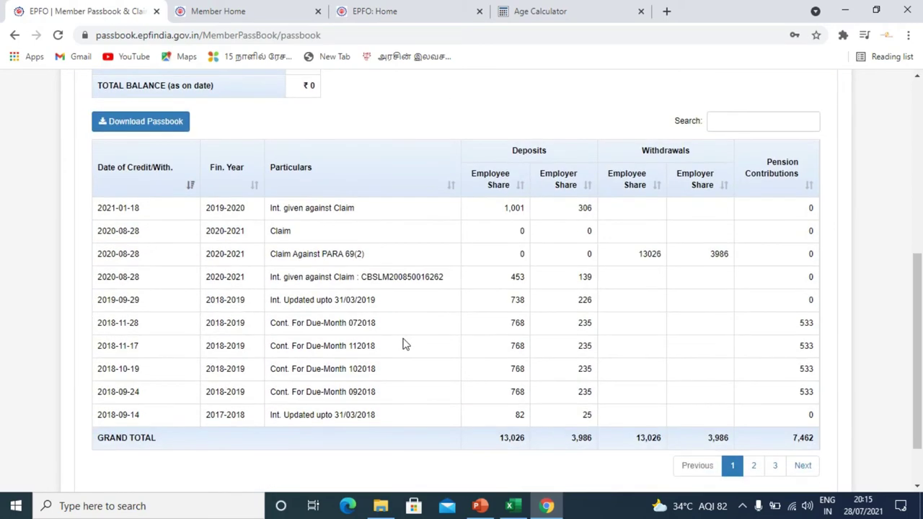
pyautogui.scroll(-1, 433, 350)
pyautogui.scroll(1, 372, 176)
pyautogui.scroll(2, 612, 379)
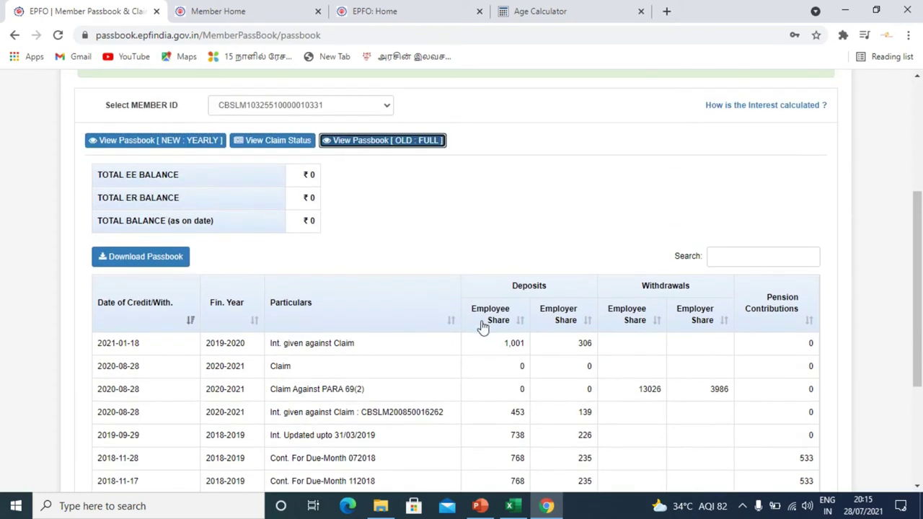
# Step: Open the new yearly passbook view and consult the EPS calculation formula in the Excel workbook before returning to Chrome
pyautogui.click(166, 143)
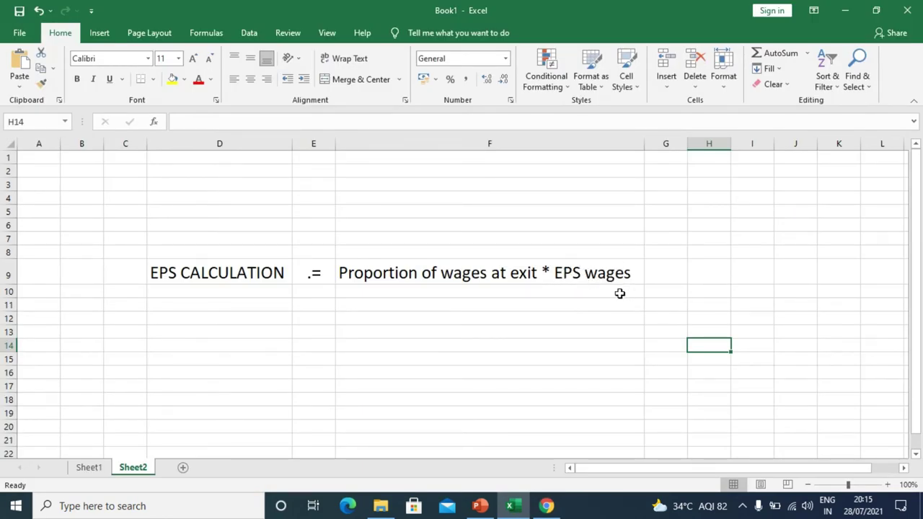
pyautogui.moveTo(556, 510)
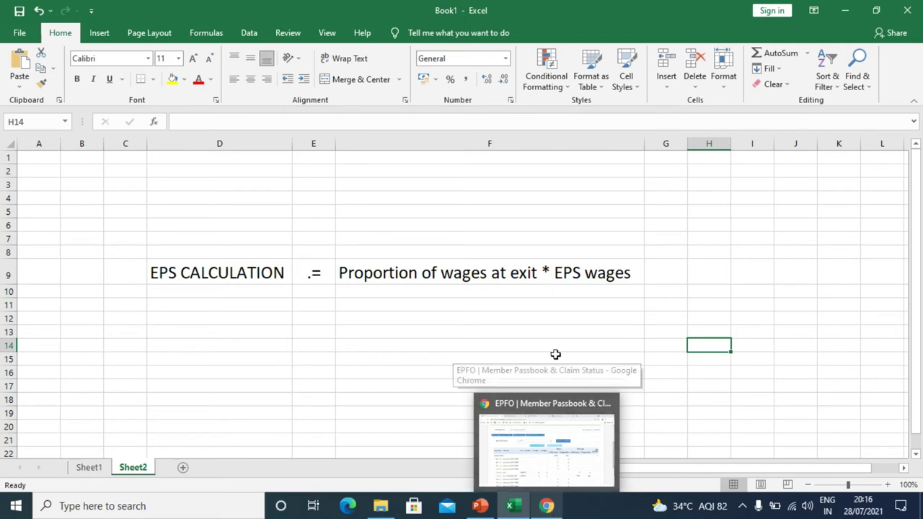
pyautogui.click(547, 507)
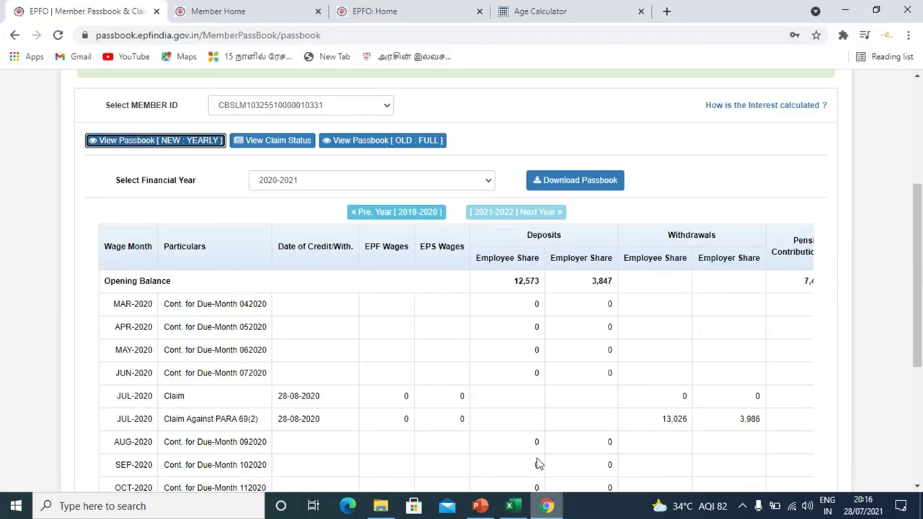
# Step: Examine the 2020-2021 yearly passbook, reloading the yearly view and checking the EPF and EPS wages columns down to the closing balance
pyautogui.scroll(-2, 324, 282)
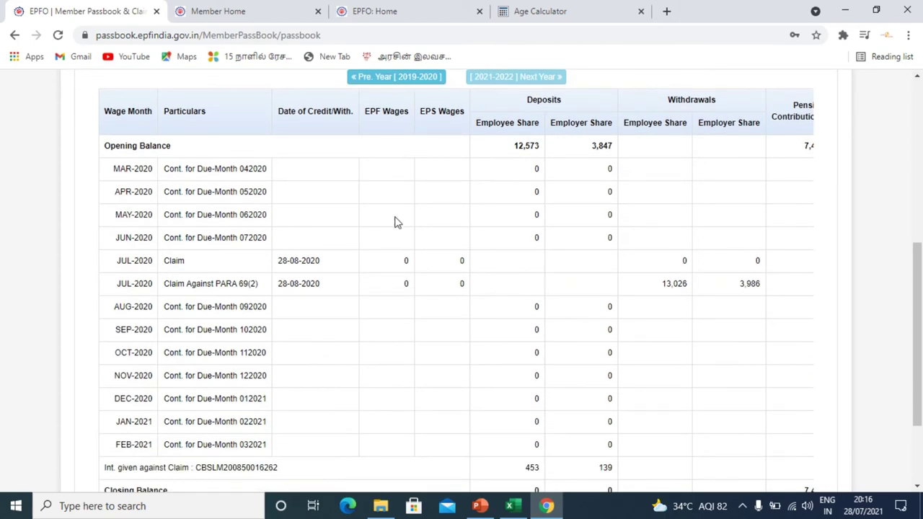
pyautogui.scroll(-2, 396, 221)
pyautogui.scroll(6, 283, 238)
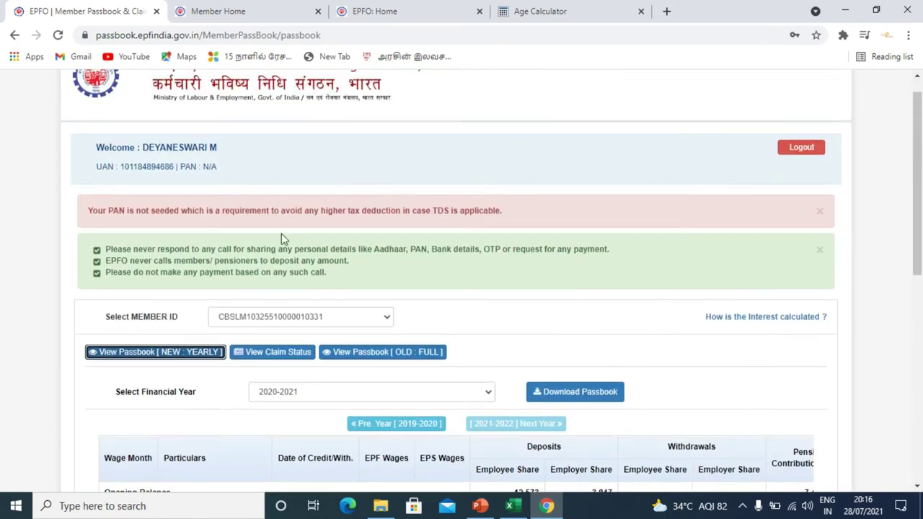
pyautogui.click(170, 354)
pyautogui.scroll(-5, 177, 353)
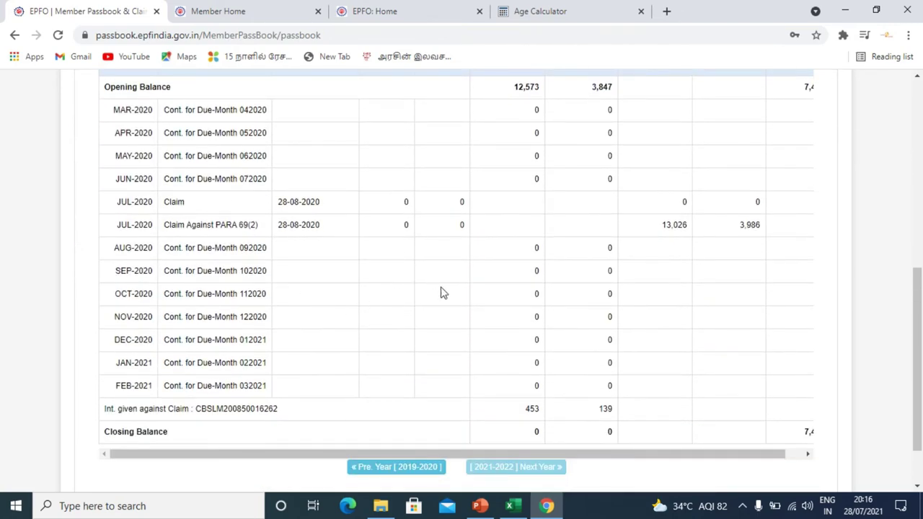
pyautogui.scroll(-1, 440, 339)
pyautogui.scroll(3, 447, 242)
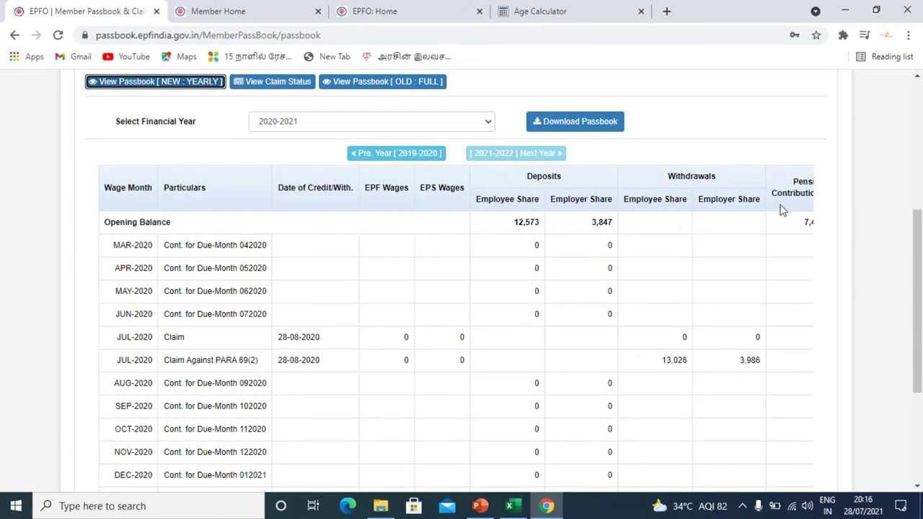
pyautogui.scroll(-2, 408, 283)
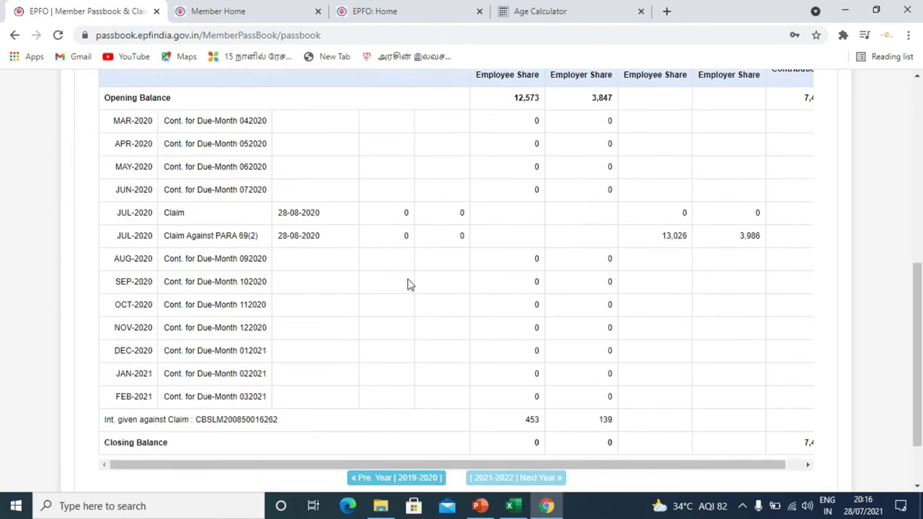
pyautogui.scroll(-1, 408, 282)
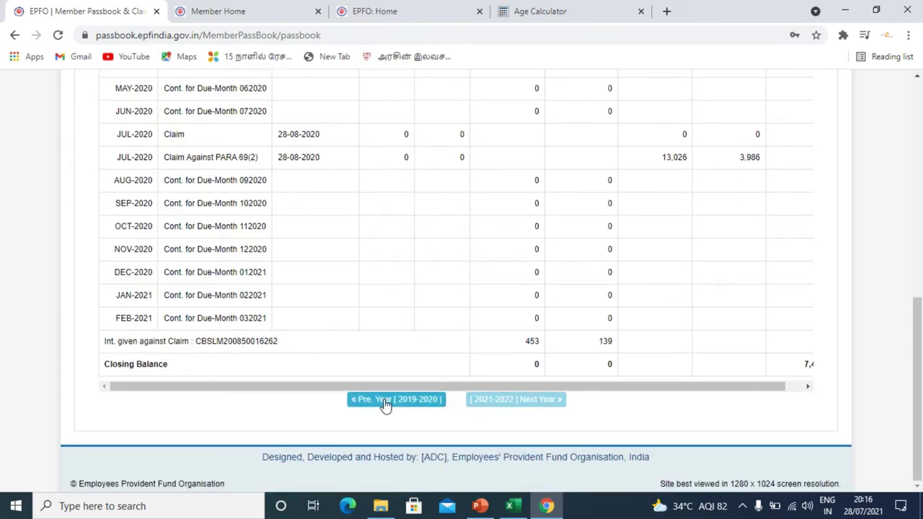
# Step: Step the yearly passbook back through 2019-2020 to 2018-2019 and check the EPS wages column
pyautogui.click(386, 404)
pyautogui.scroll(3, 565, 259)
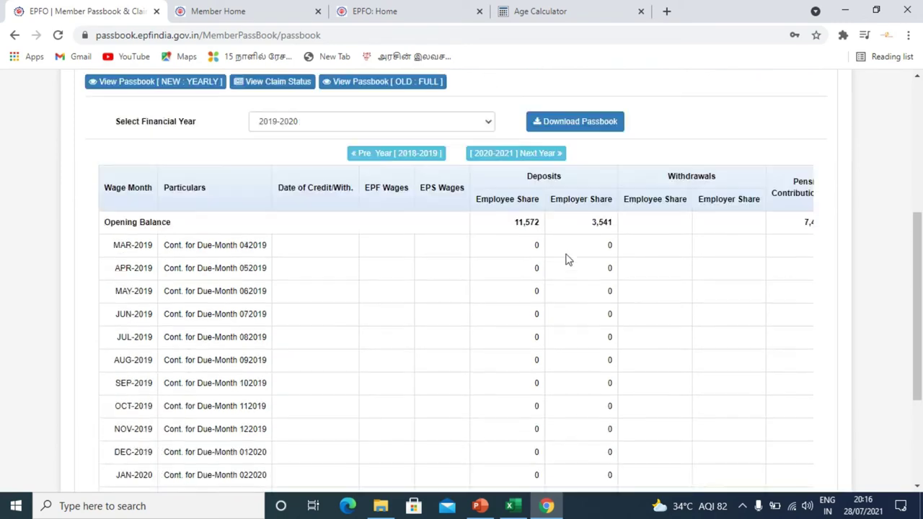
pyautogui.scroll(-3, 566, 259)
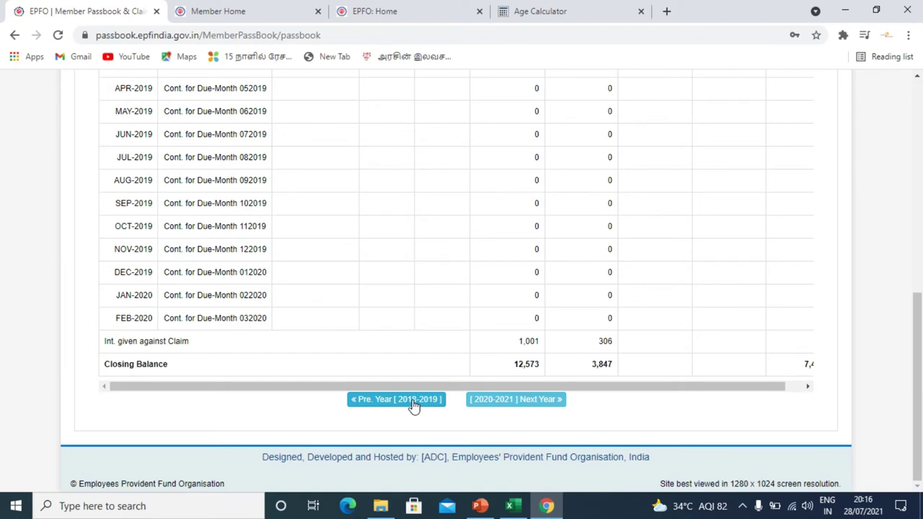
pyautogui.click(413, 406)
pyautogui.scroll(2, 490, 319)
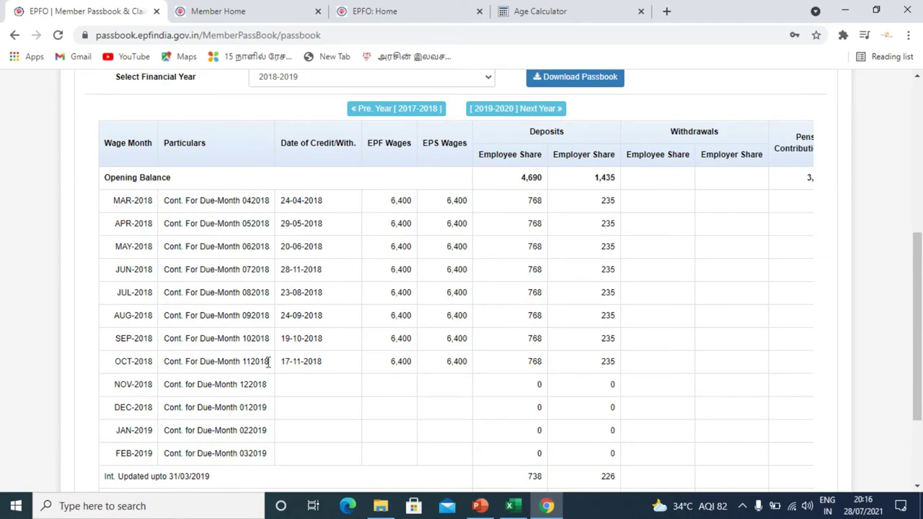
pyautogui.scroll(1, 426, 338)
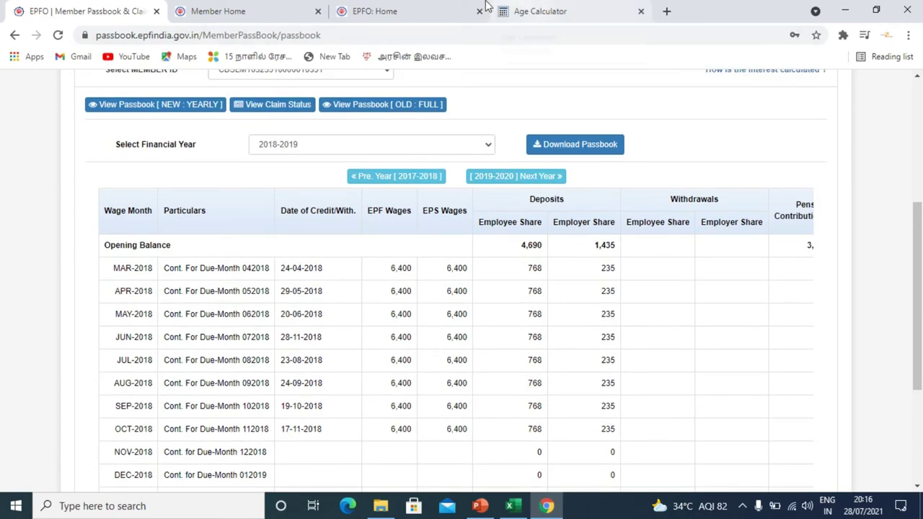
# Step: Compare the EPS exit date in the service details with the last contribution month in the 2018-2019 passbook
pyautogui.click(418, 11)
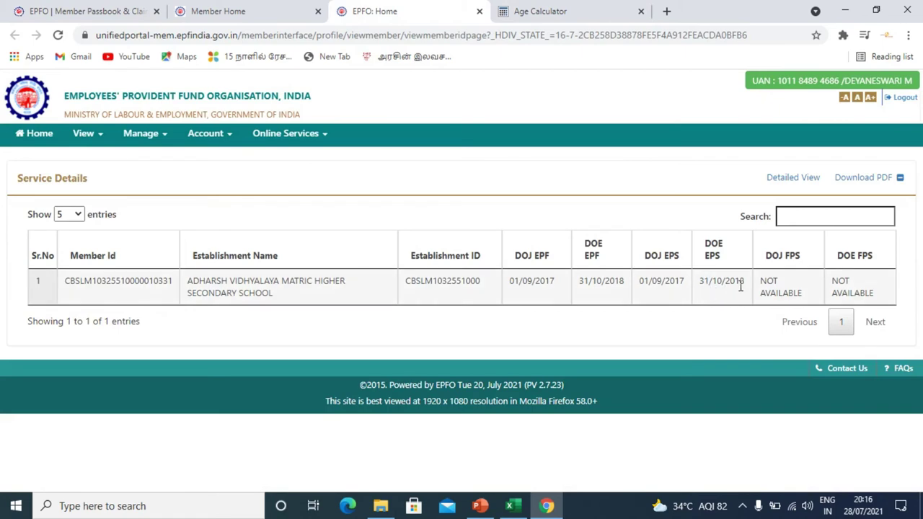
pyautogui.click(103, 7)
pyautogui.scroll(-2, 309, 177)
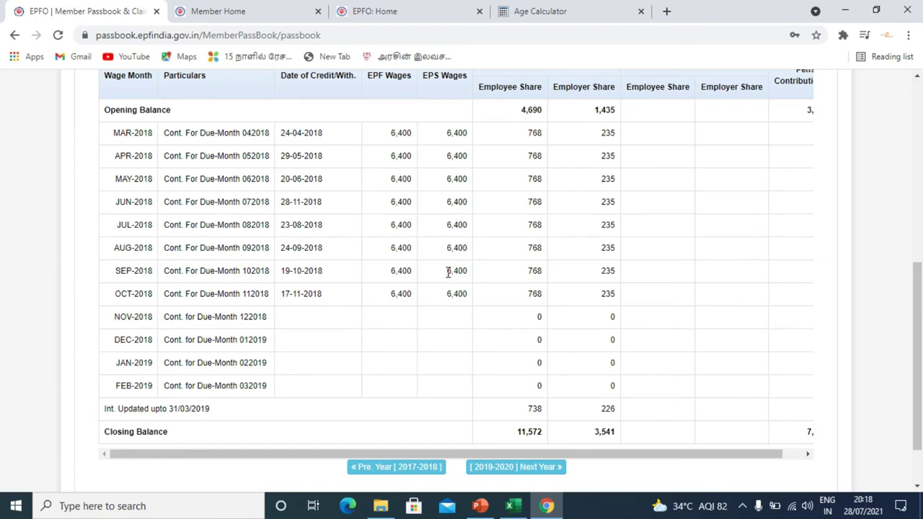
# Step: Compare the EPS formula in Excel with the passbook's EPS wages, and look up Table D of exit wage proportions on Sheet1
pyautogui.click(479, 505)
pyautogui.click(511, 505)
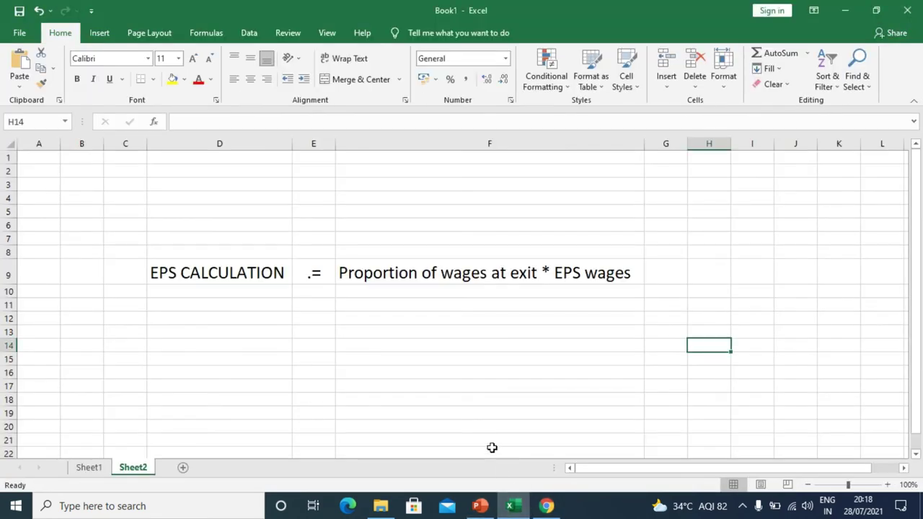
pyautogui.click(545, 505)
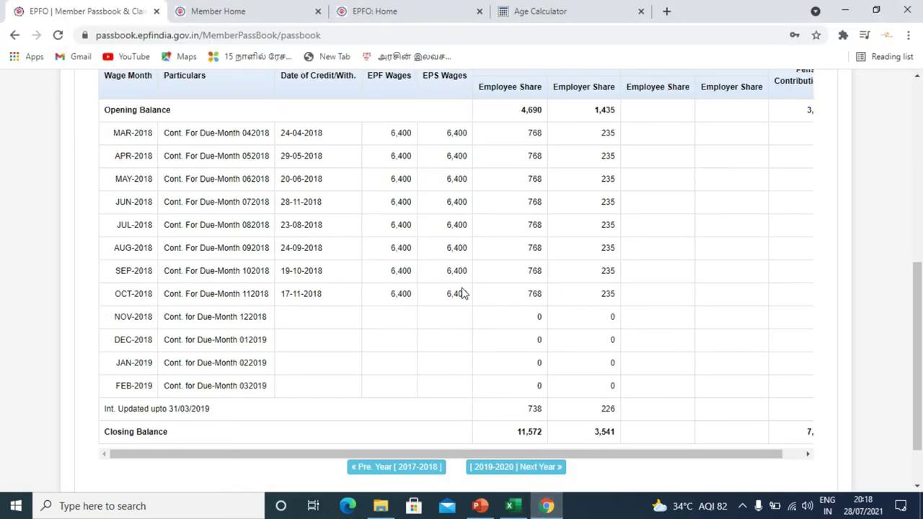
pyautogui.click(510, 505)
pyautogui.hotkey('ctrl', 'pageup')
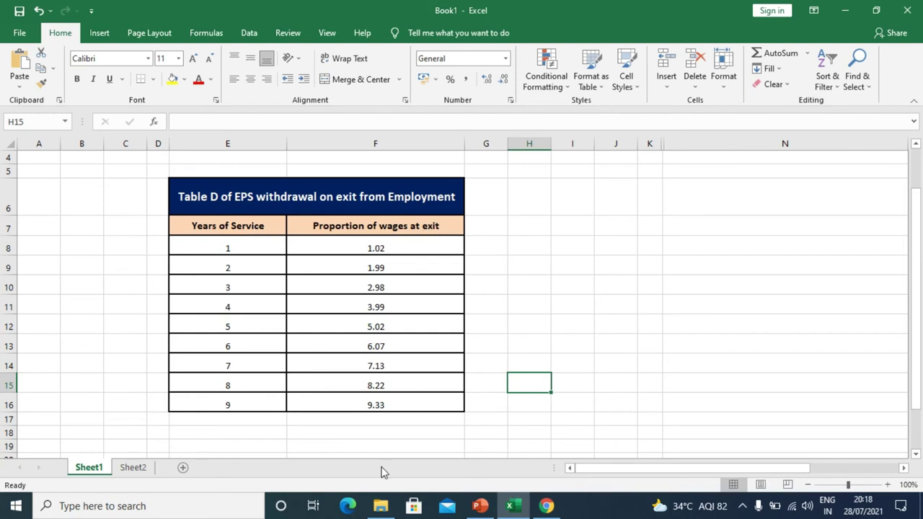
# Step: Enter the formula =1.02*6400 in cell F13 of Sheet2, below the EPS calculation text
pyautogui.click(136, 468)
pyautogui.click(387, 309)
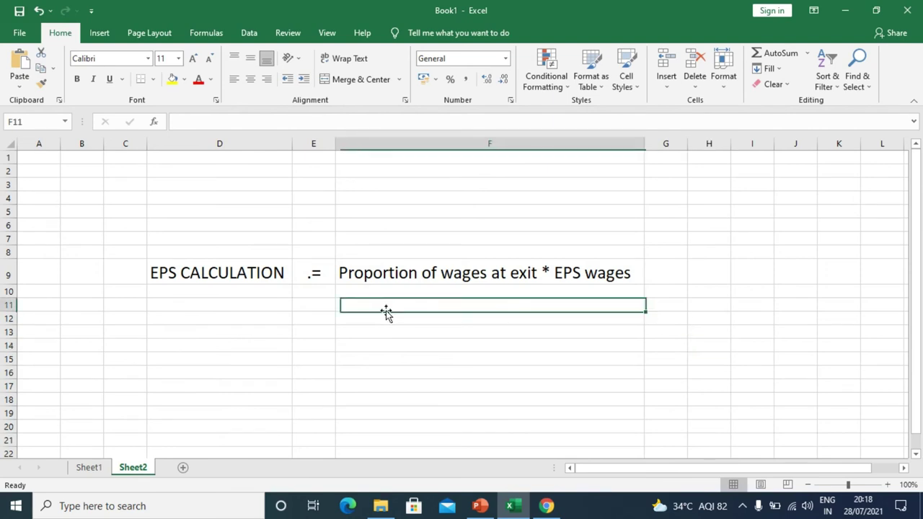
pyautogui.click(380, 333)
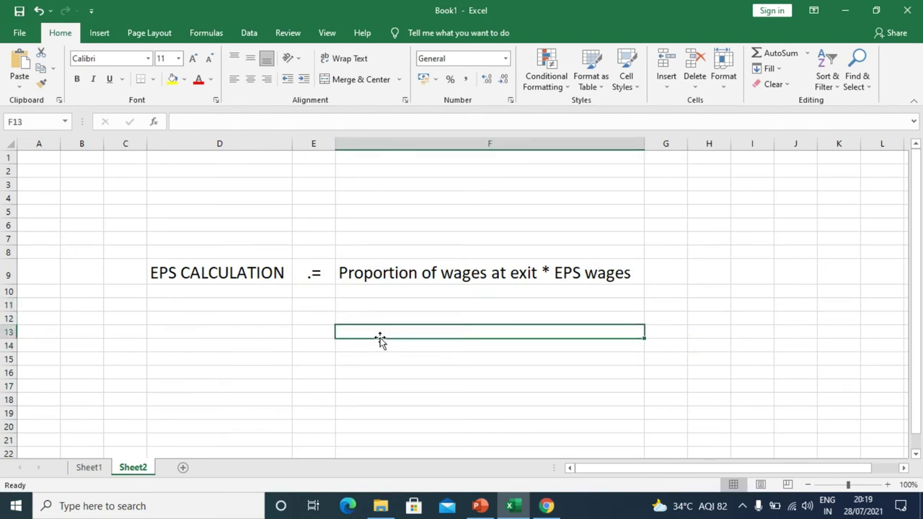
pyautogui.write('=1.02')
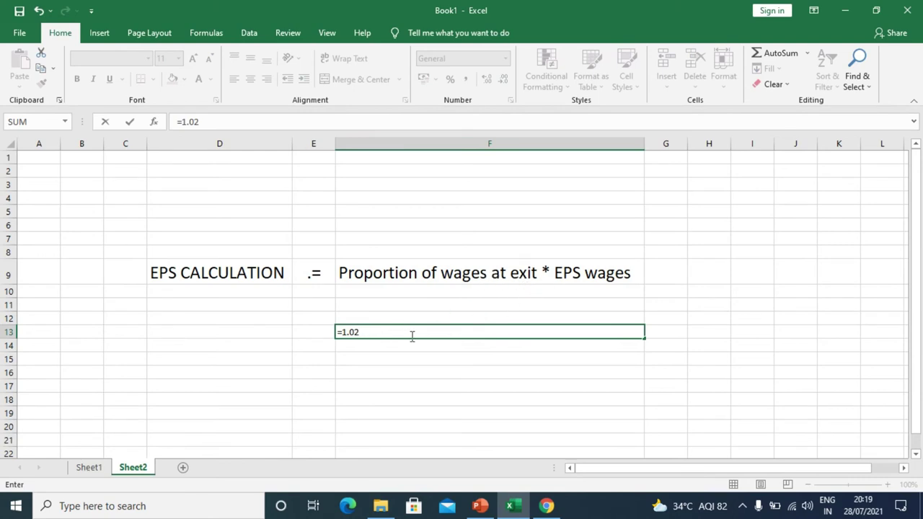
pyautogui.write('*6400')
pyautogui.press('Return')
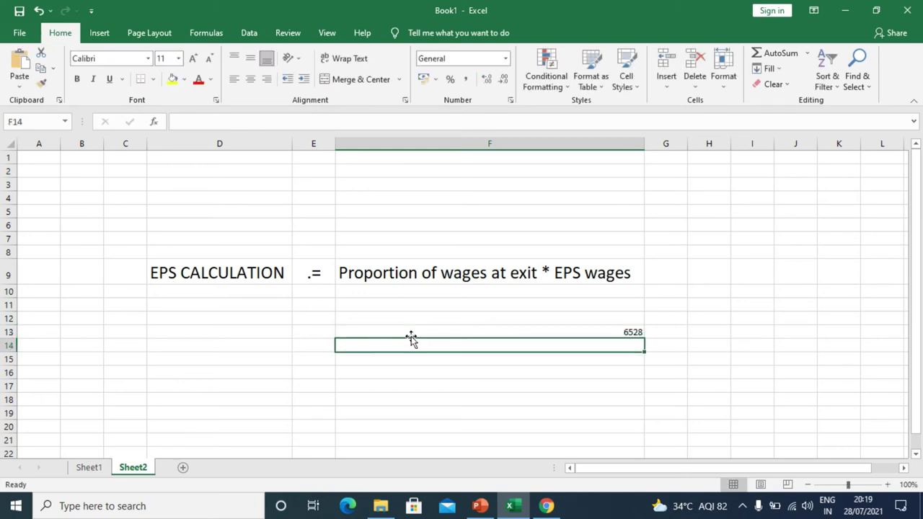
# Step: Enlarge the font of the calculated amount in cell F13 to 20 points
pyautogui.click(494, 332)
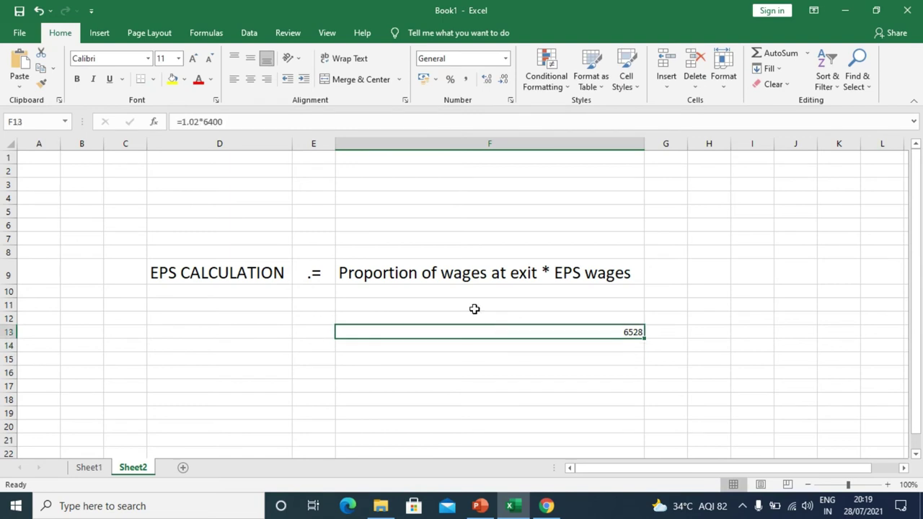
pyautogui.click(192, 58)
pyautogui.click(192, 58)
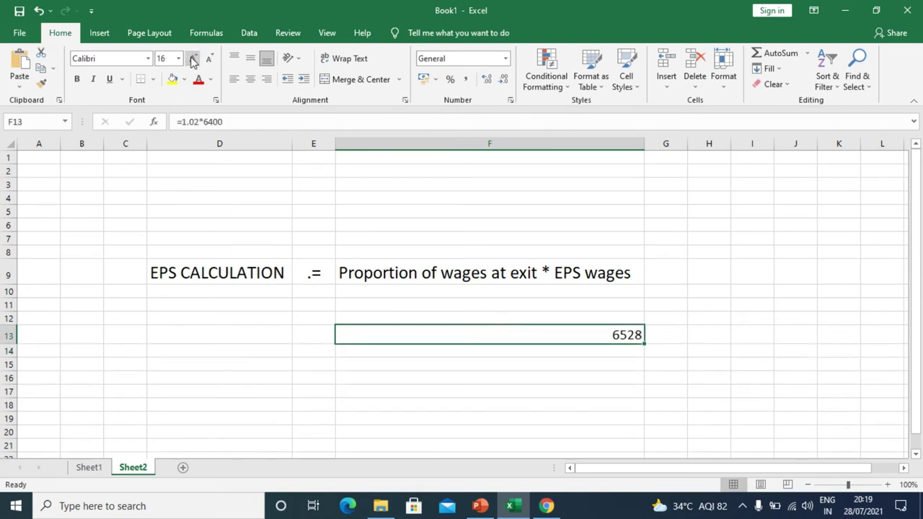
pyautogui.click(193, 58)
pyautogui.click(193, 57)
pyautogui.click(193, 58)
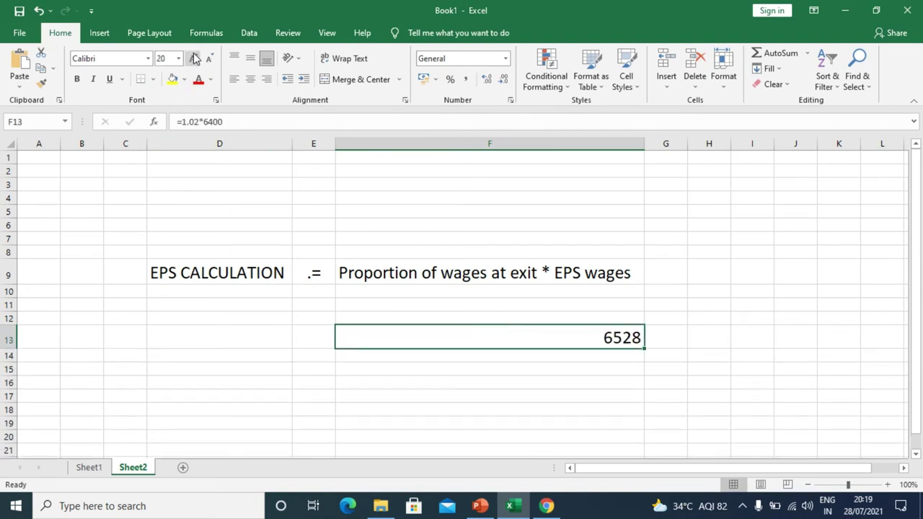
pyautogui.click(673, 371)
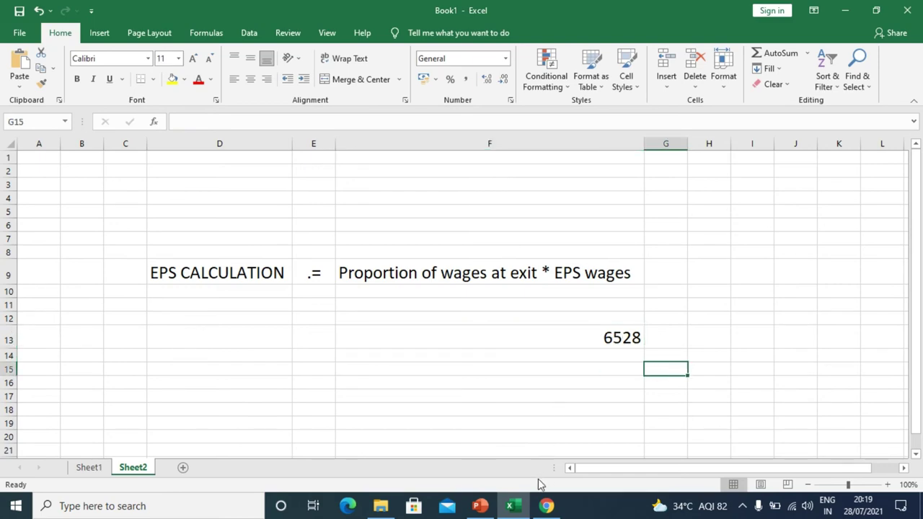
# Step: Switch to Chrome, open the member's claim status, and check the total amount approved for the Form-10C claim
pyautogui.click(548, 507)
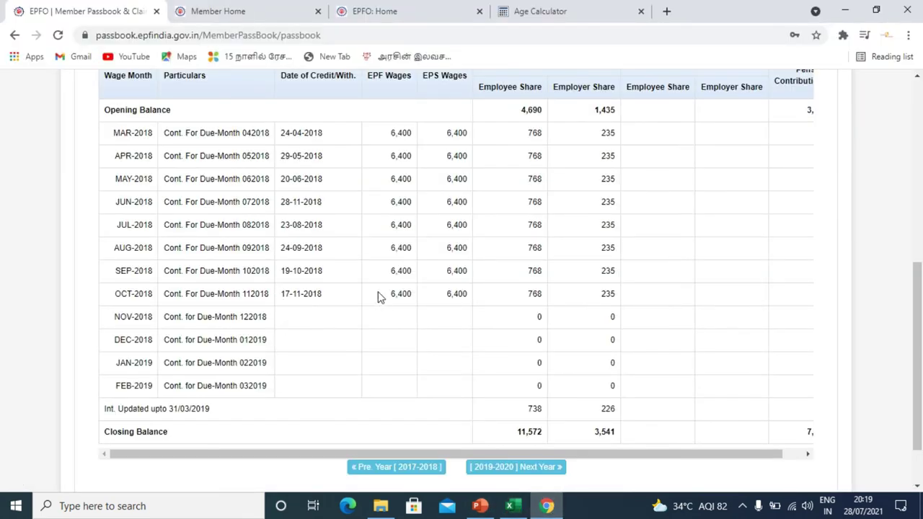
pyautogui.scroll(4, 367, 281)
pyautogui.click(278, 173)
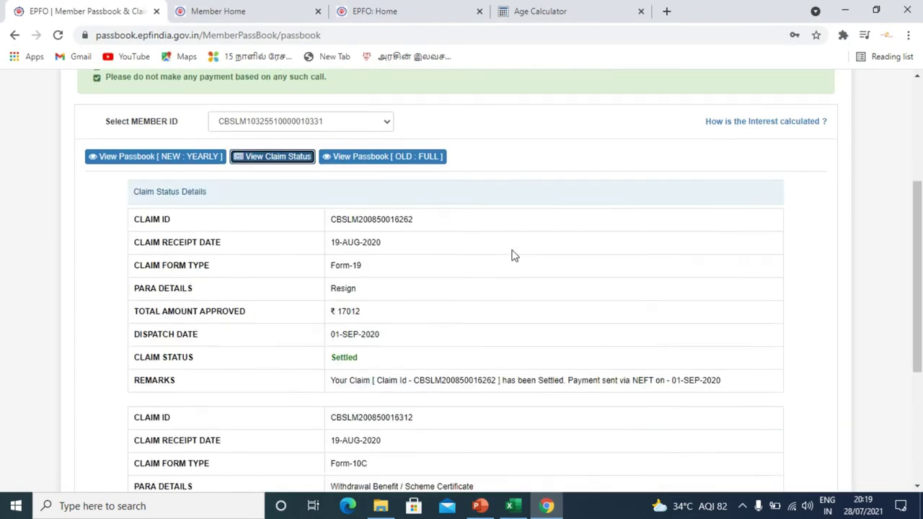
pyautogui.scroll(-3, 513, 255)
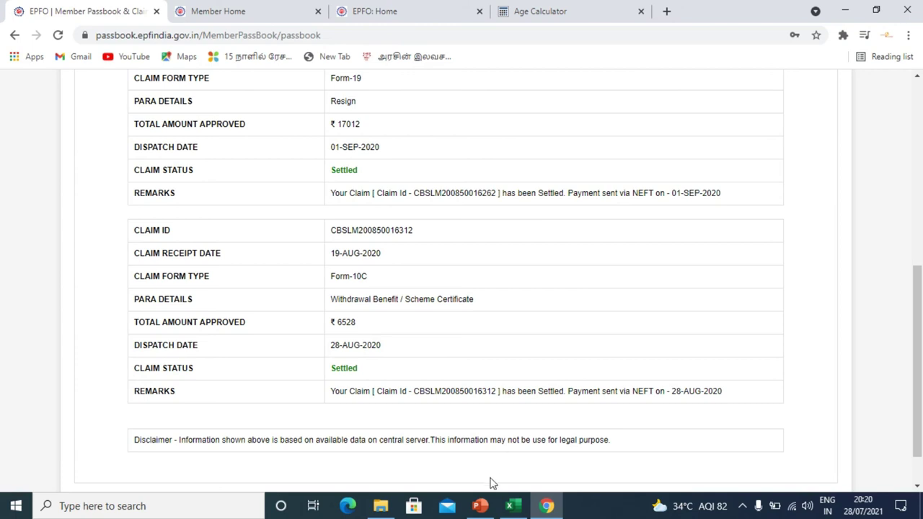
pyautogui.doubleClick(336, 325)
pyautogui.click(387, 325)
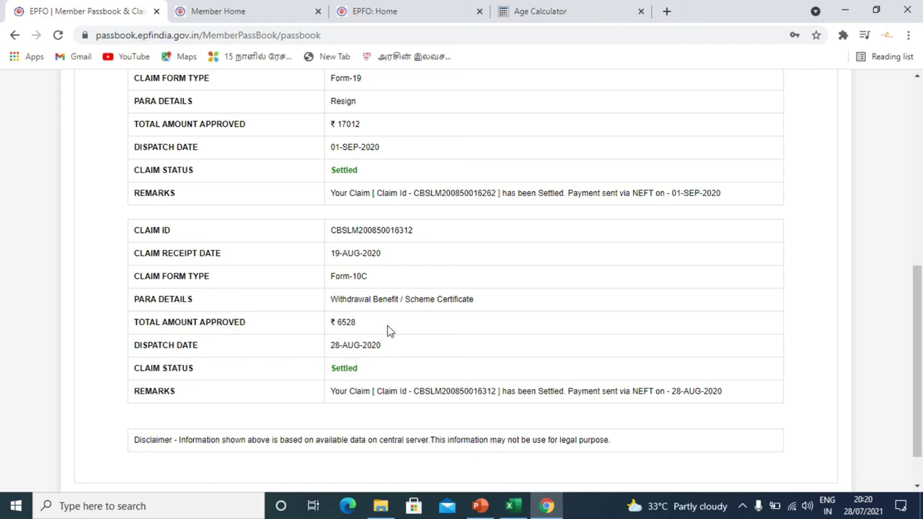
# Step: Compare the calculated amount in Excel with the approved claim, return to the passbook site in Chrome and select the listed member ID
pyautogui.click(513, 506)
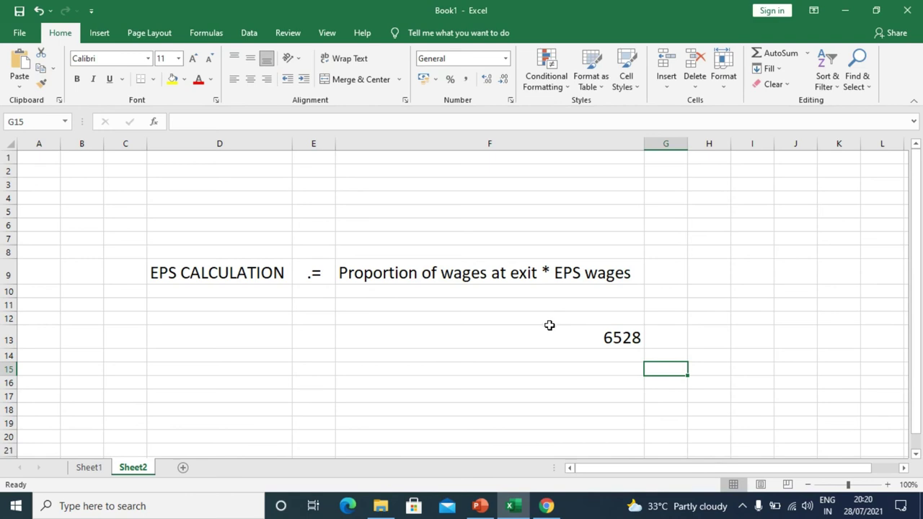
pyautogui.hotkey('alt', 'Tab')
pyautogui.click(221, 342)
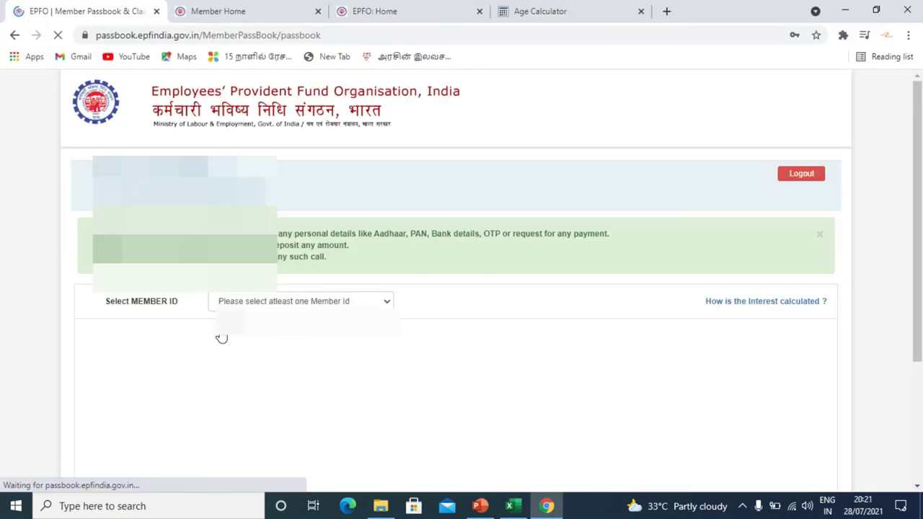
pyautogui.click(258, 302)
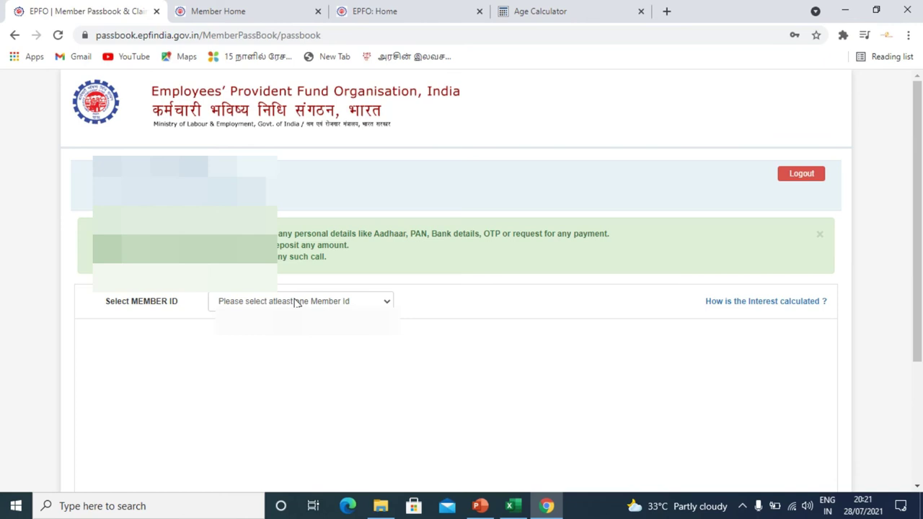
pyautogui.click(296, 302)
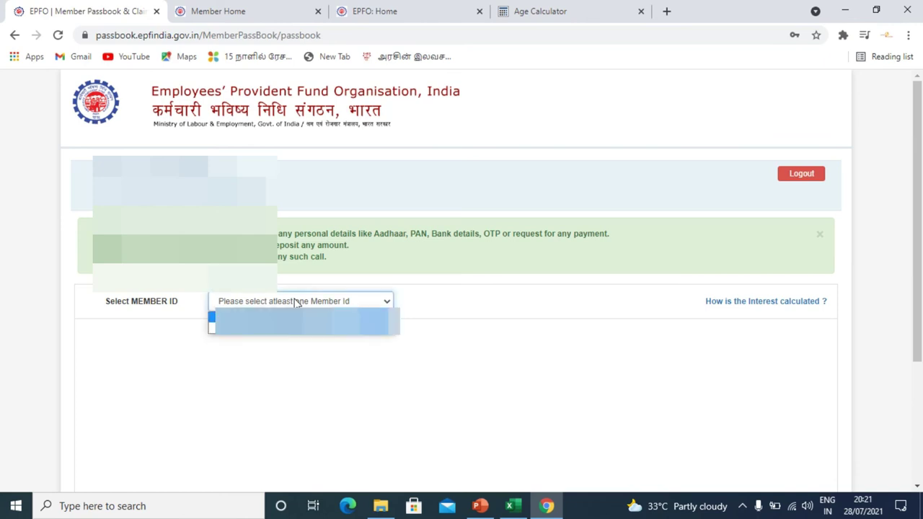
pyautogui.click(306, 335)
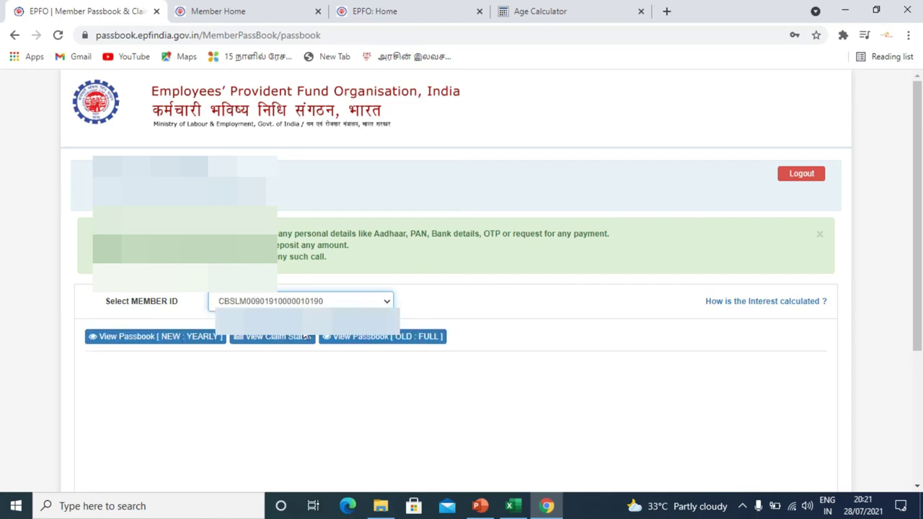
# Step: View the member's old full passbook and look over its balances and contribution entries
pyautogui.scroll(-2, 404, 319)
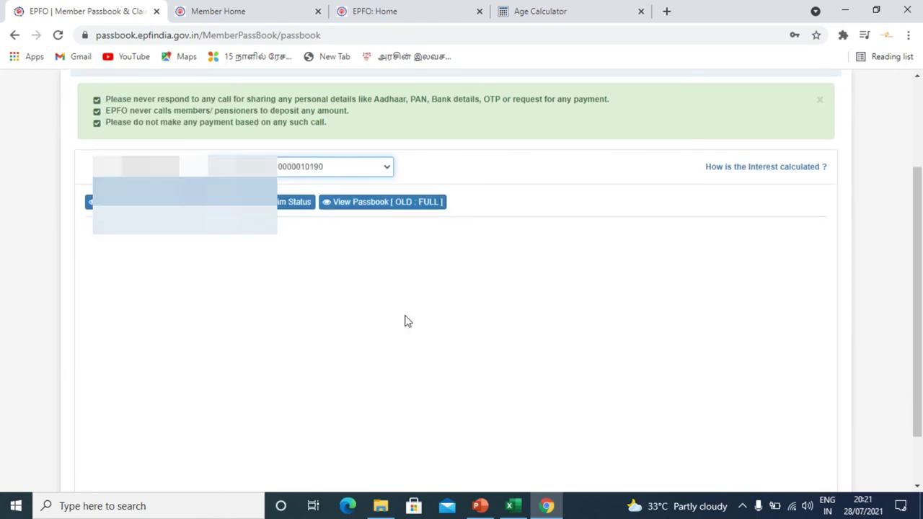
pyautogui.click(377, 205)
pyautogui.scroll(-4, 377, 205)
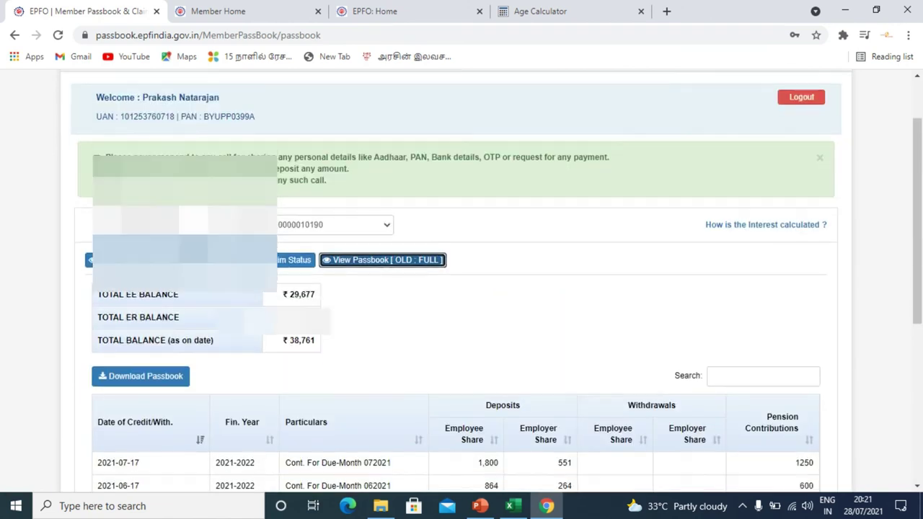
# Step: Review the EPS wages in the yearly passbook for 2021-2022, 2020-2021 and 2019-2020 to find the length of service
pyautogui.scroll(4, 299, 206)
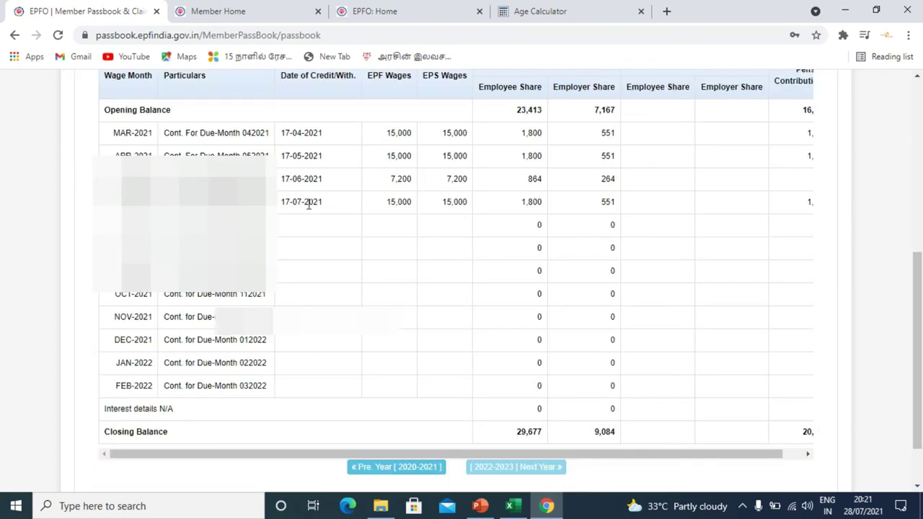
pyautogui.scroll(2, 328, 217)
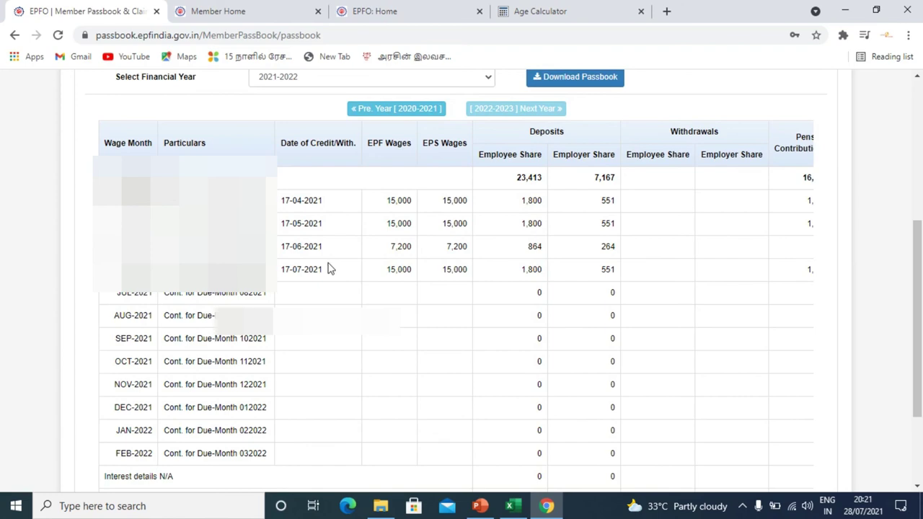
pyautogui.scroll(-2, 536, 360)
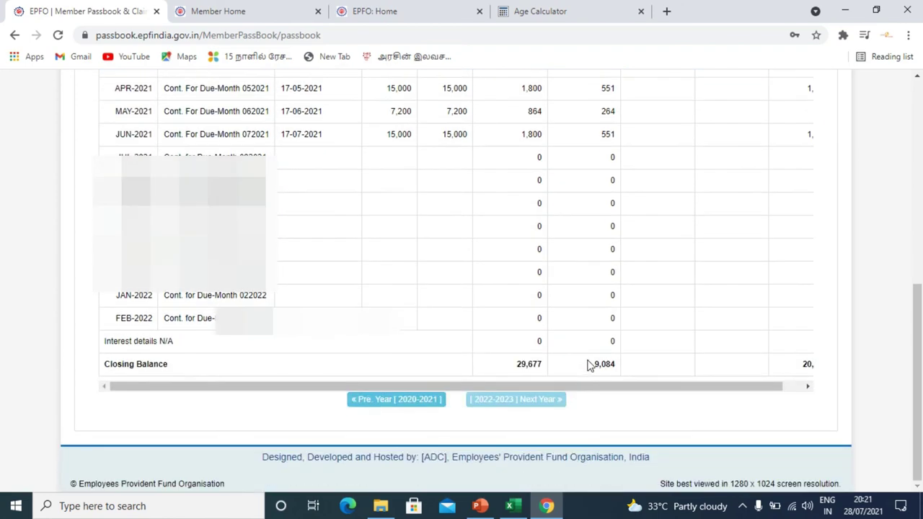
pyautogui.click(410, 402)
pyautogui.scroll(-3, 406, 406)
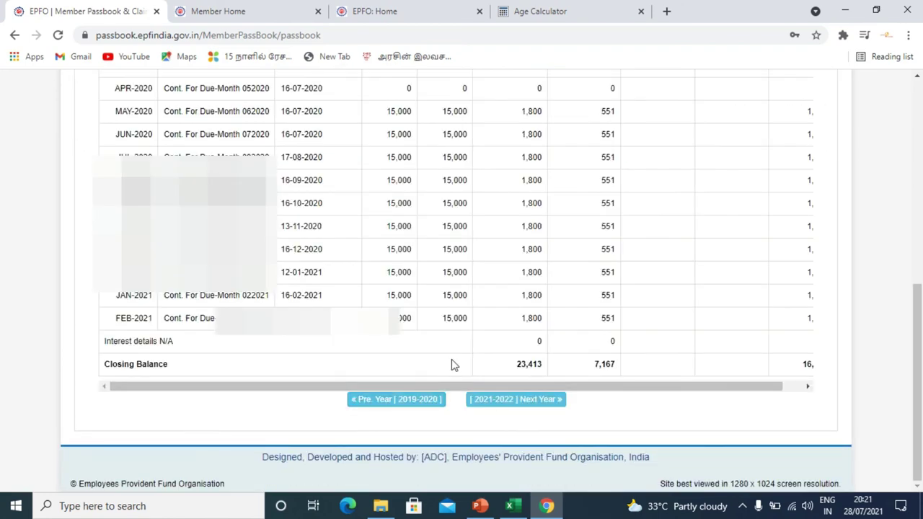
pyautogui.click(414, 400)
pyautogui.scroll(-3, 403, 404)
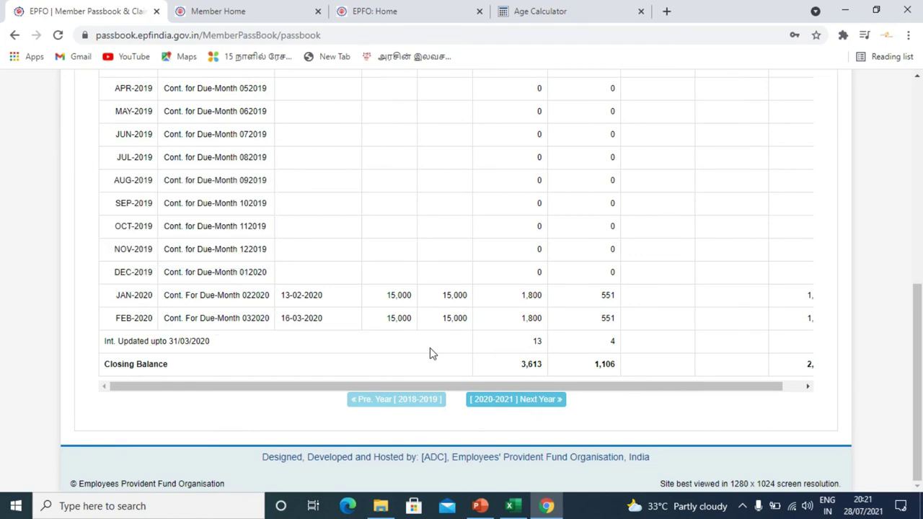
# Step: Switch to Excel and look up the proportion of wages at exit for 2 years of service in Table D on Sheet1
pyautogui.click(513, 506)
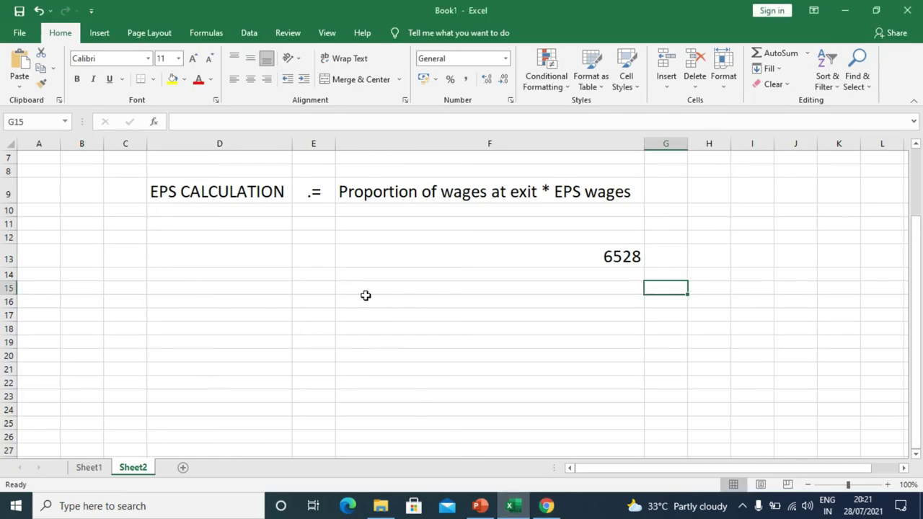
pyautogui.click(375, 332)
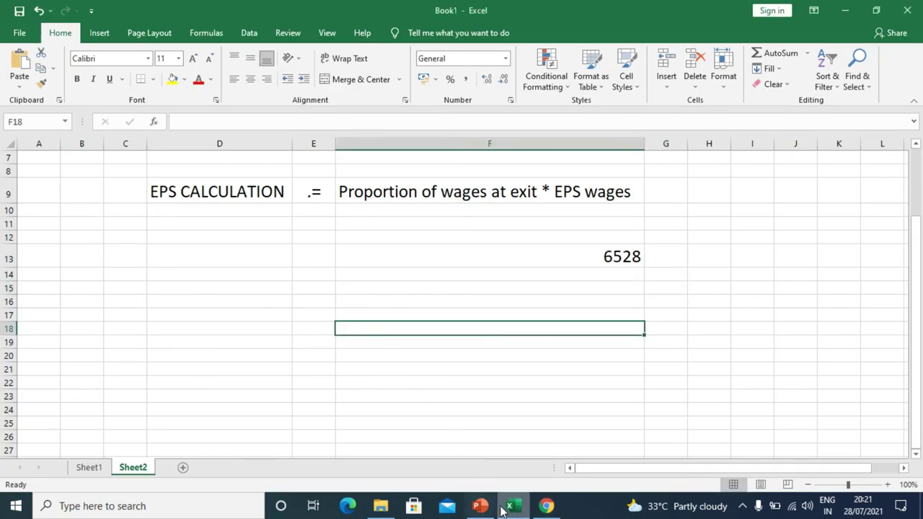
pyautogui.click(89, 467)
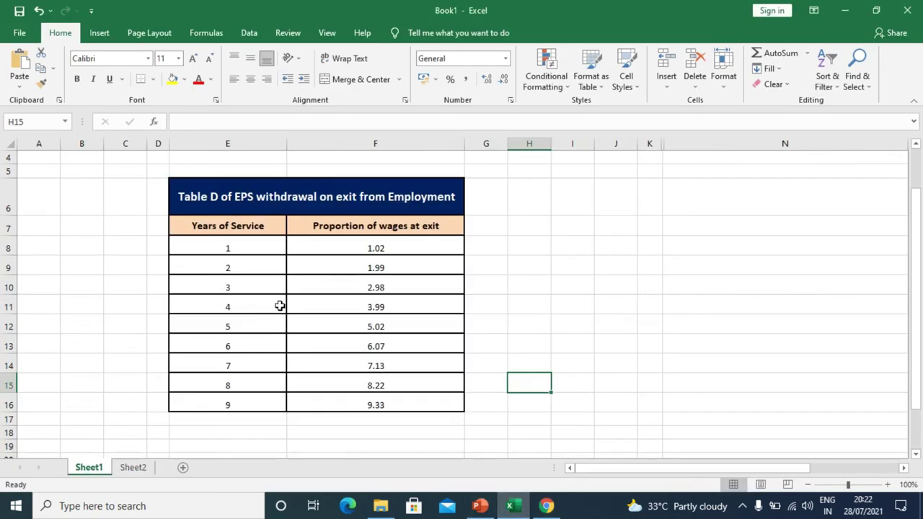
pyautogui.click(247, 268)
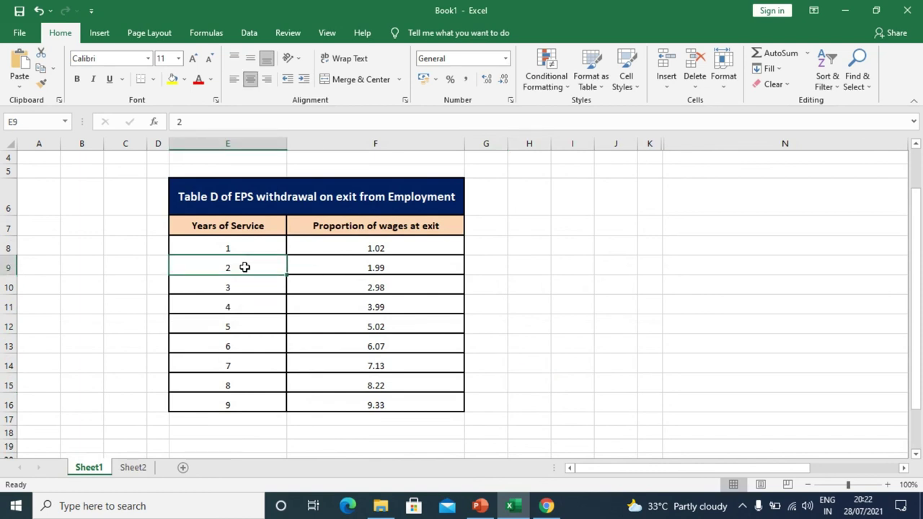
pyautogui.click(384, 268)
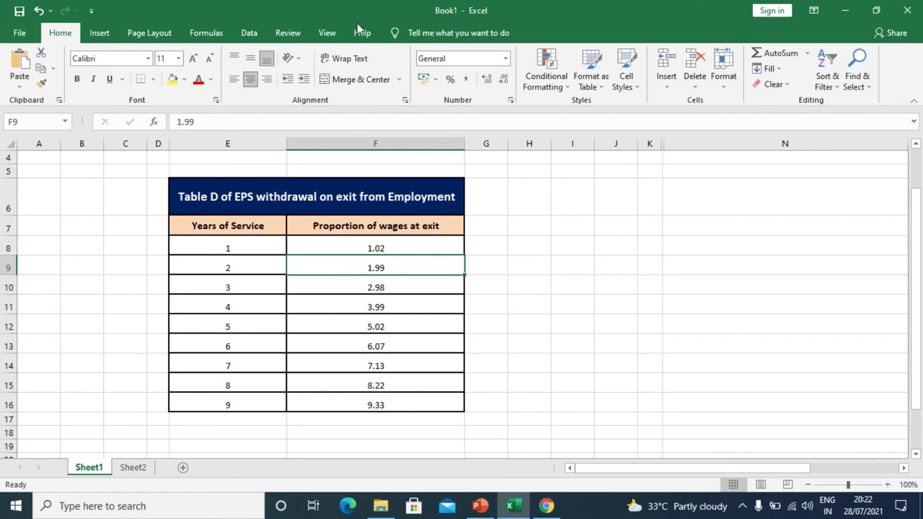
# Step: Enter the formula =1.99*15000 in cell F21 of Sheet2, taking the latest EPS wages from the 2021-2022 passbook in Chrome
pyautogui.click(134, 469)
pyautogui.click(412, 368)
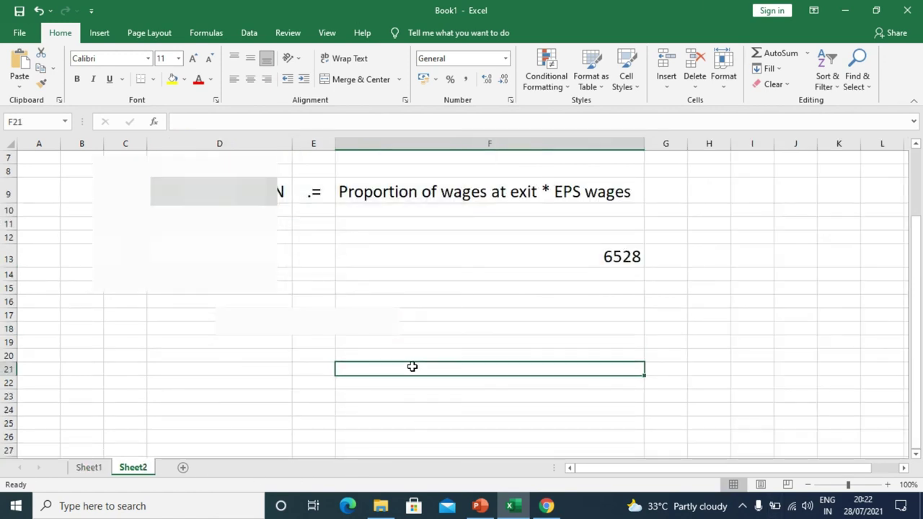
pyautogui.write('=1.99')
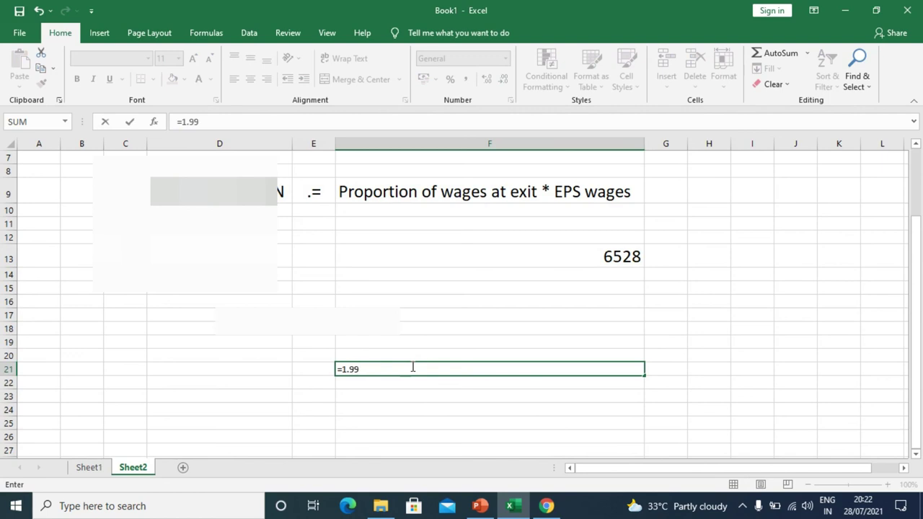
pyautogui.write('*')
pyautogui.click(546, 505)
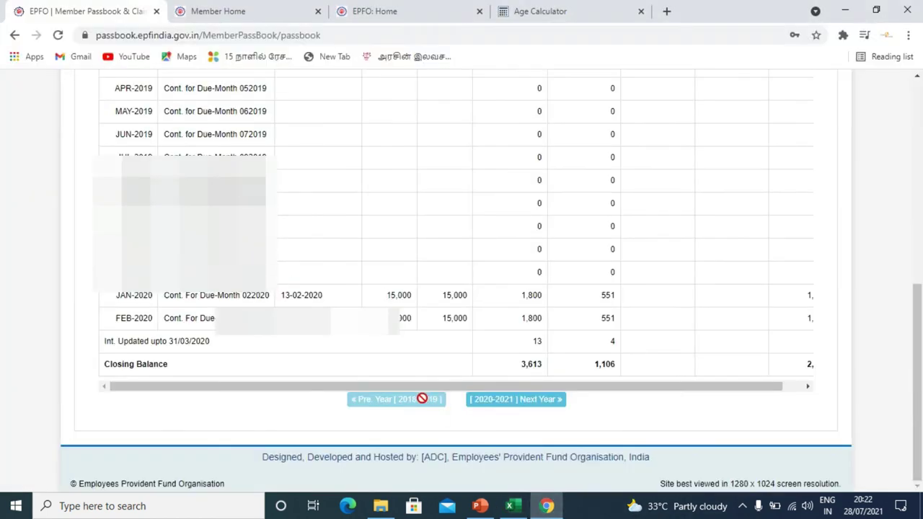
pyautogui.click(510, 399)
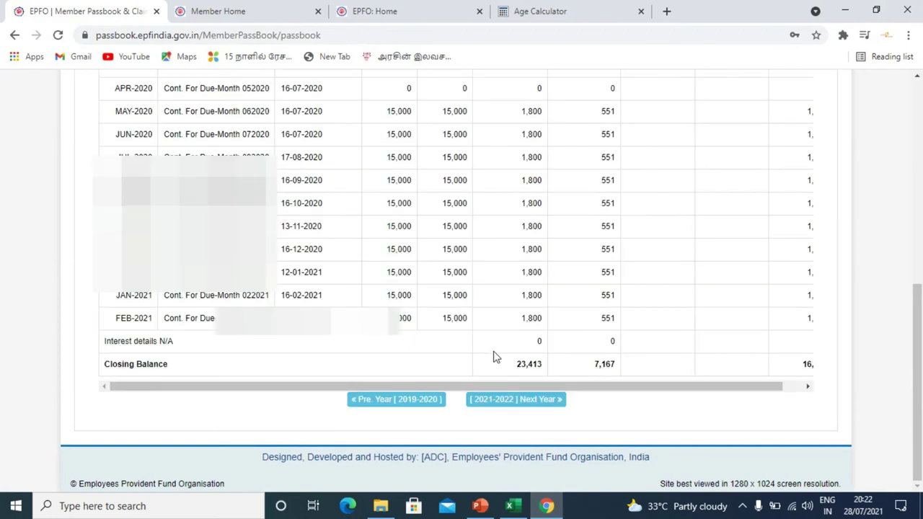
pyautogui.click(516, 402)
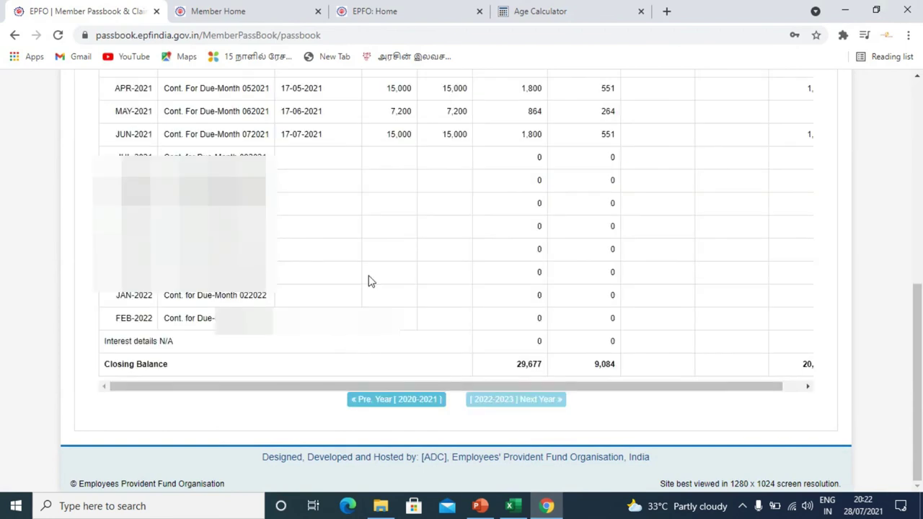
pyautogui.scroll(1, 447, 209)
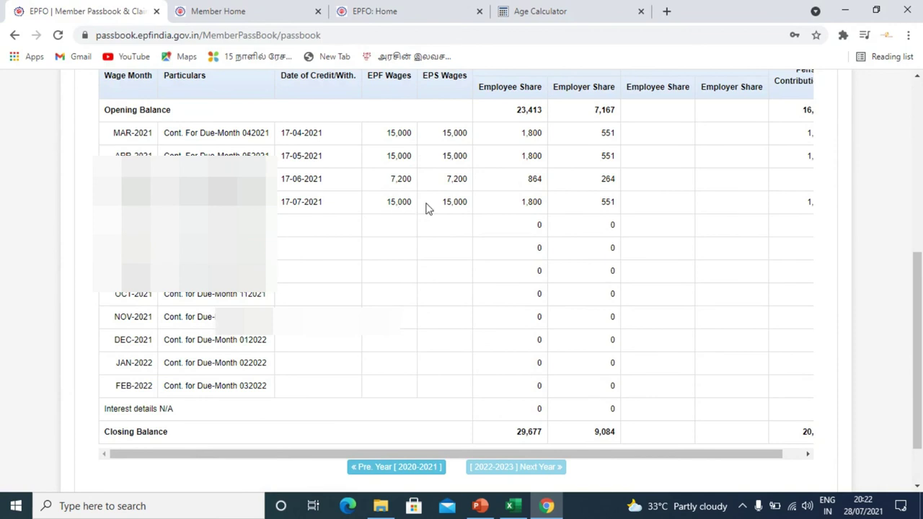
pyautogui.click(514, 505)
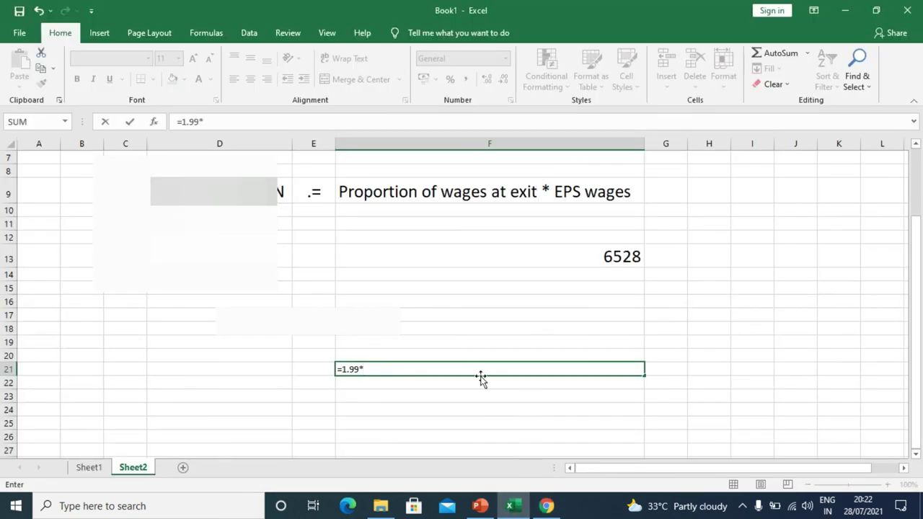
pyautogui.write('15000')
pyautogui.press('Return')
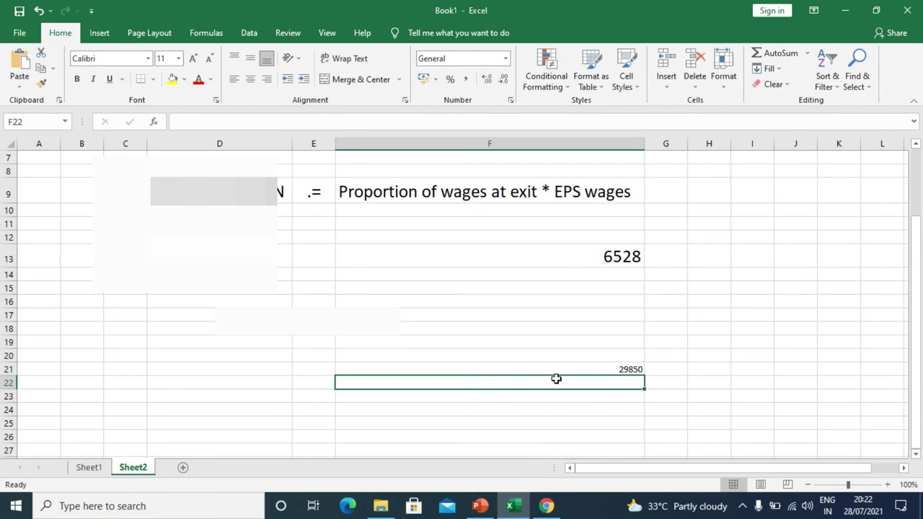
# Step: Enlarge the font of the calculated amount in cell F21 by four size steps
pyautogui.click(631, 368)
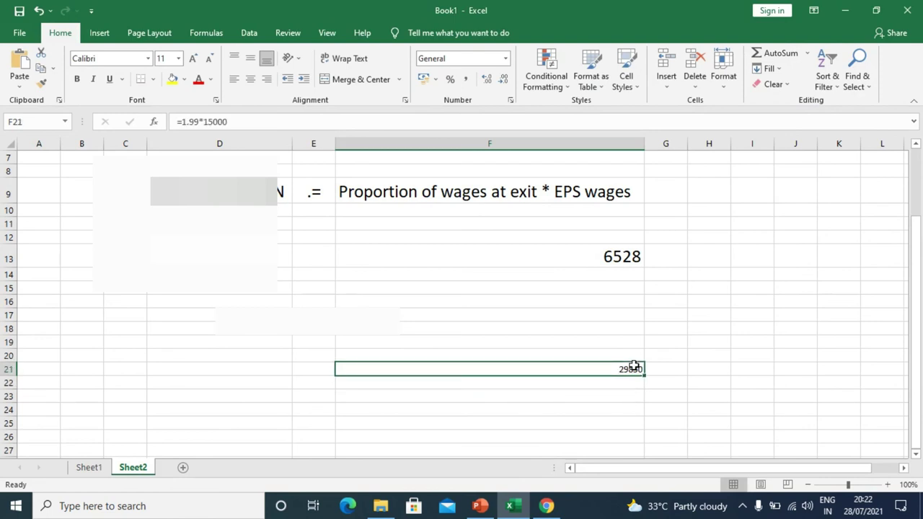
pyautogui.click(193, 58)
pyautogui.click(194, 59)
pyautogui.click(193, 59)
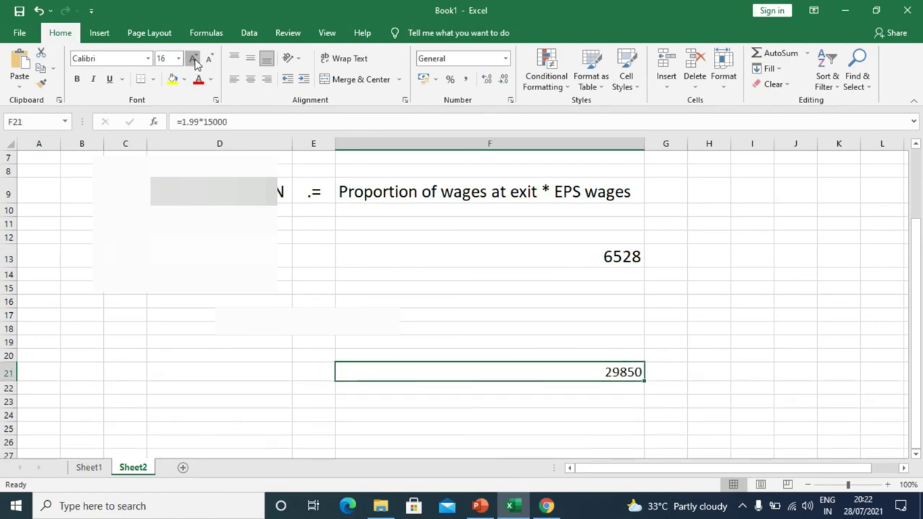
pyautogui.click(193, 59)
# Step: Switch to Chrome, view the old full passbook and check the grand total of pension contributions
pyautogui.click(546, 505)
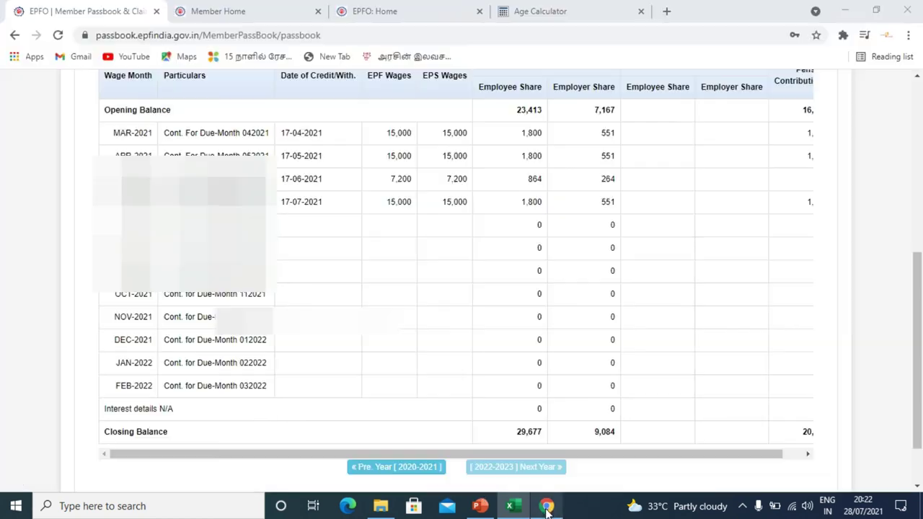
pyautogui.scroll(4, 525, 264)
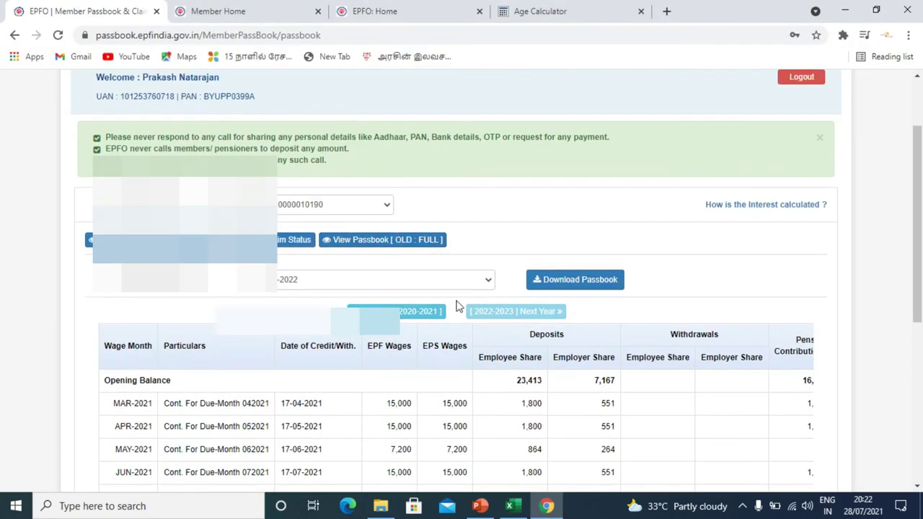
pyautogui.click(411, 241)
pyautogui.scroll(-5, 721, 292)
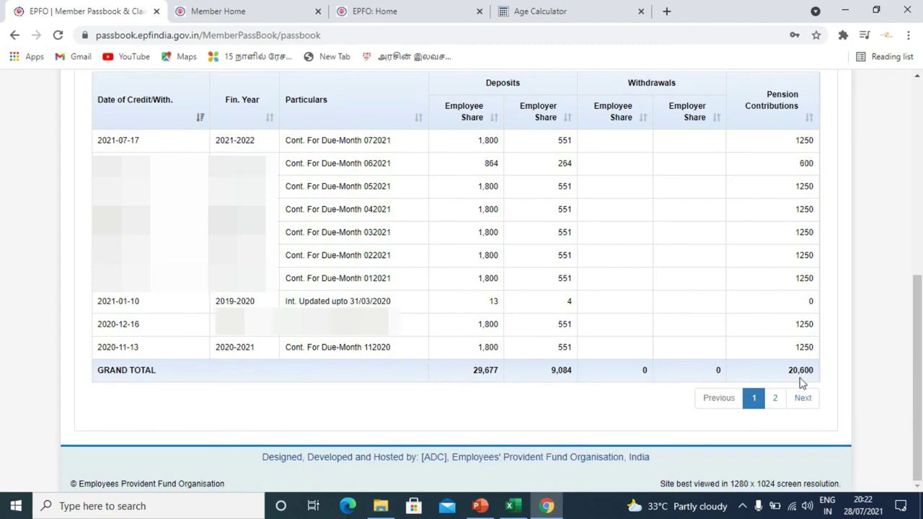